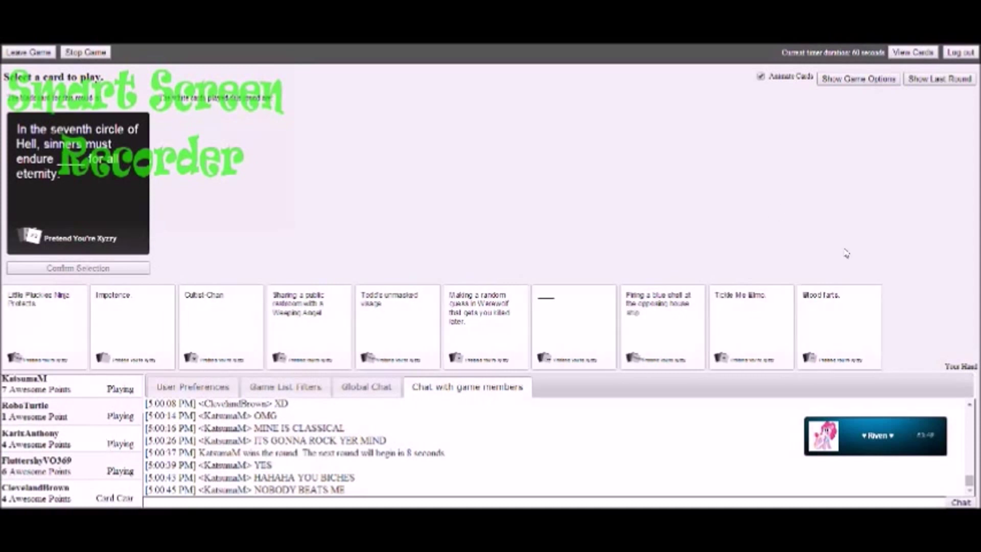
Play the 'Blood farts.' white card for the current black card
left_click(851, 341)
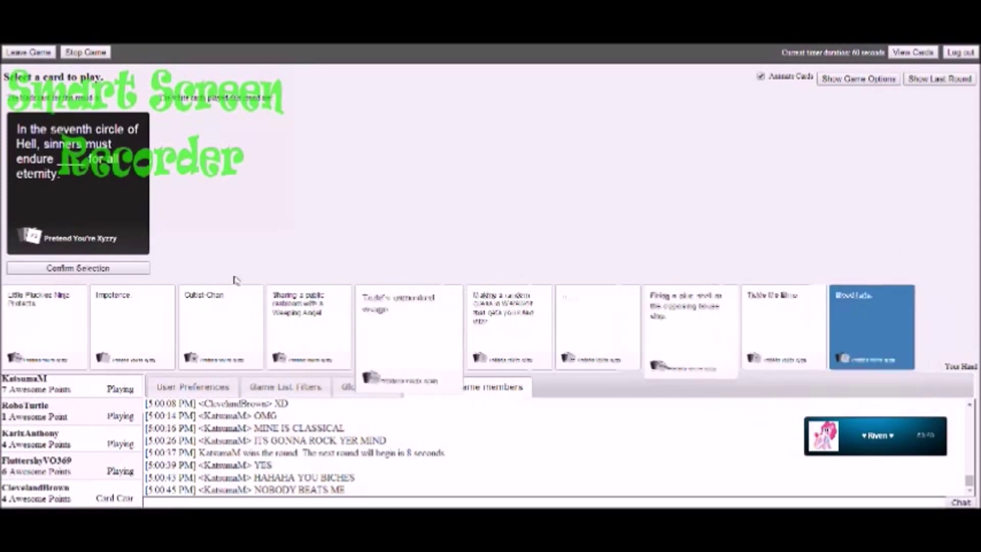
left_click(133, 267)
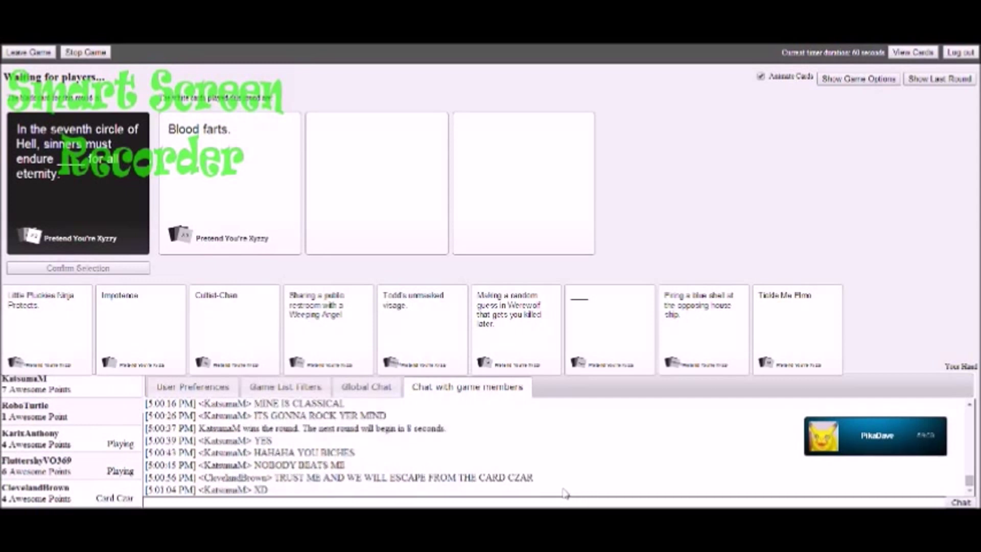
Send the message 'XDDDDDD' in the game members' chat
left_click(565, 494)
type("XDD")
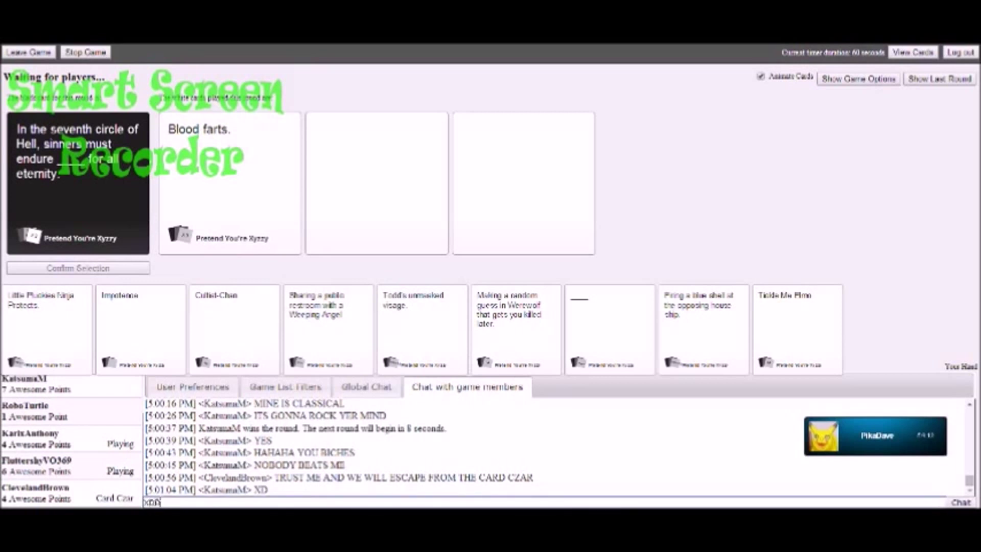
type("DDDD")
key("Return")
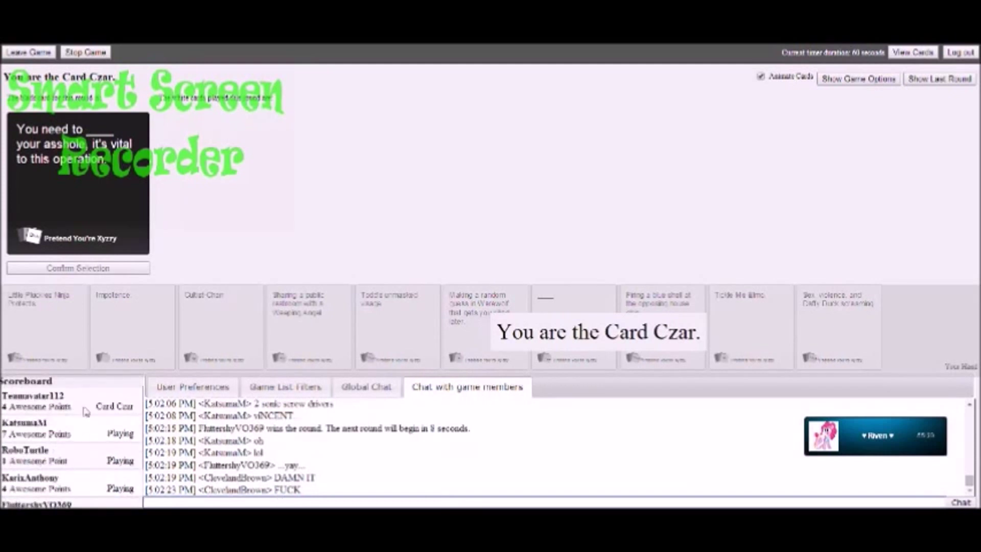
scroll(112, 431, "down", 1)
scroll(112, 431, "up", 2)
scroll(112, 431, "down", 2)
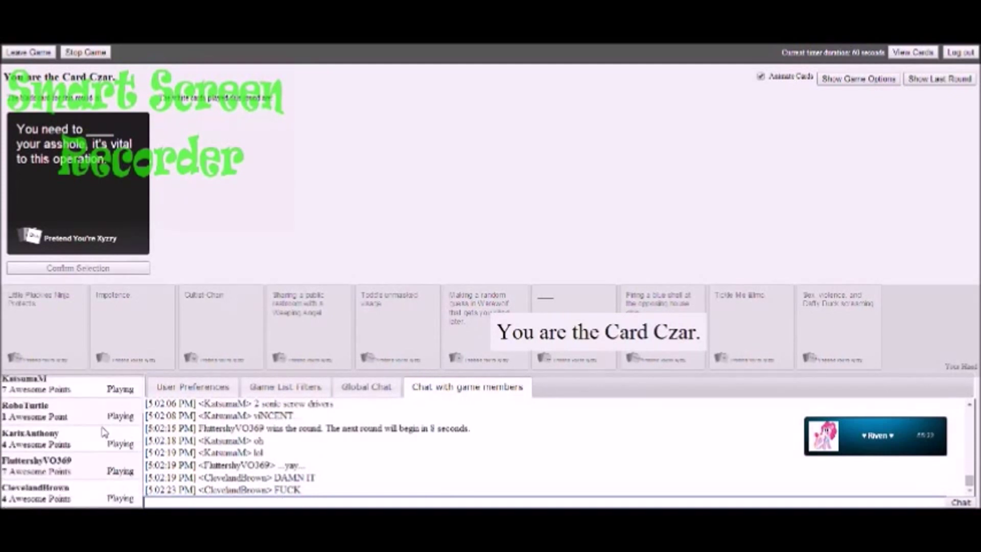
scroll(112, 460, "up", 2)
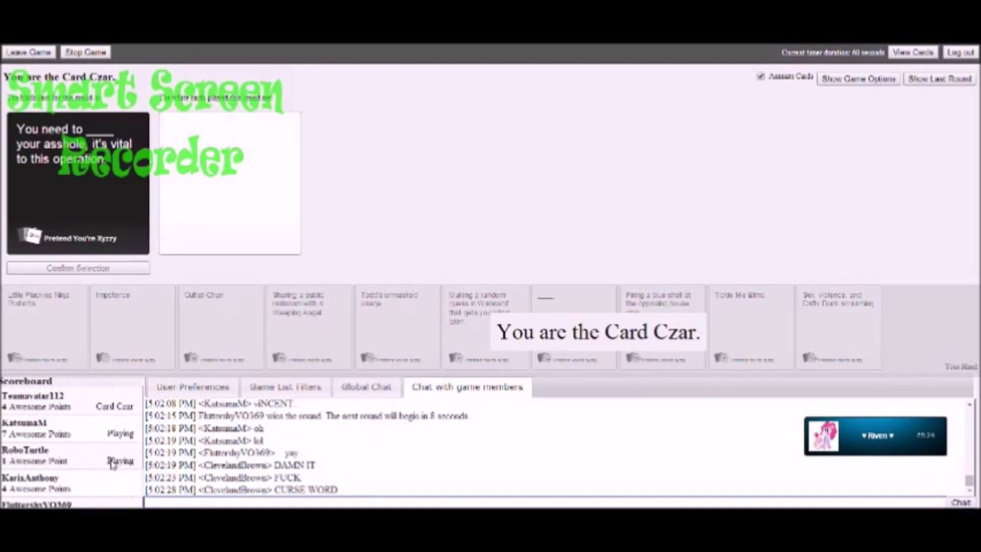
scroll(113, 460, "down", 2)
scroll(112, 464, "up", 2)
scroll(112, 463, "down", 2)
scroll(111, 464, "up", 2)
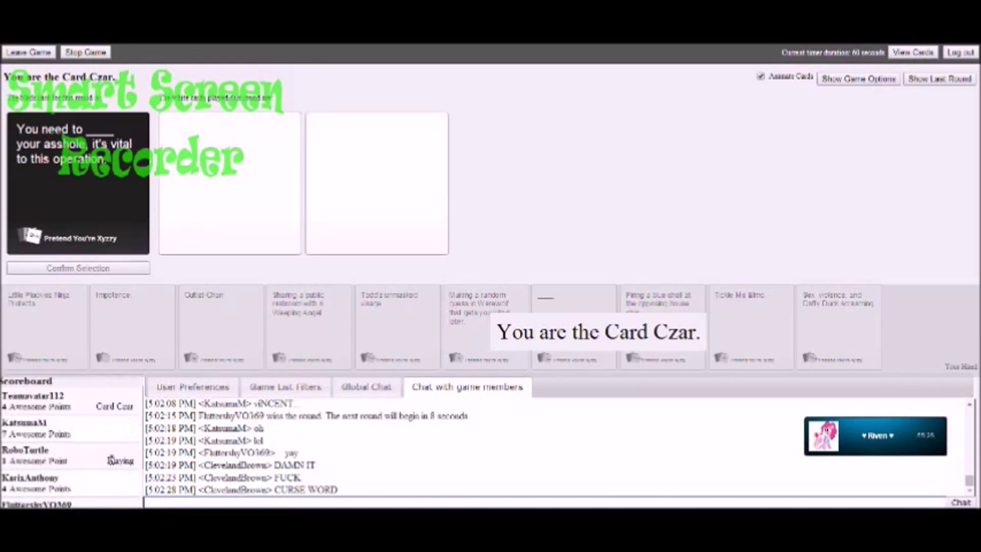
scroll(112, 464, "down", 2)
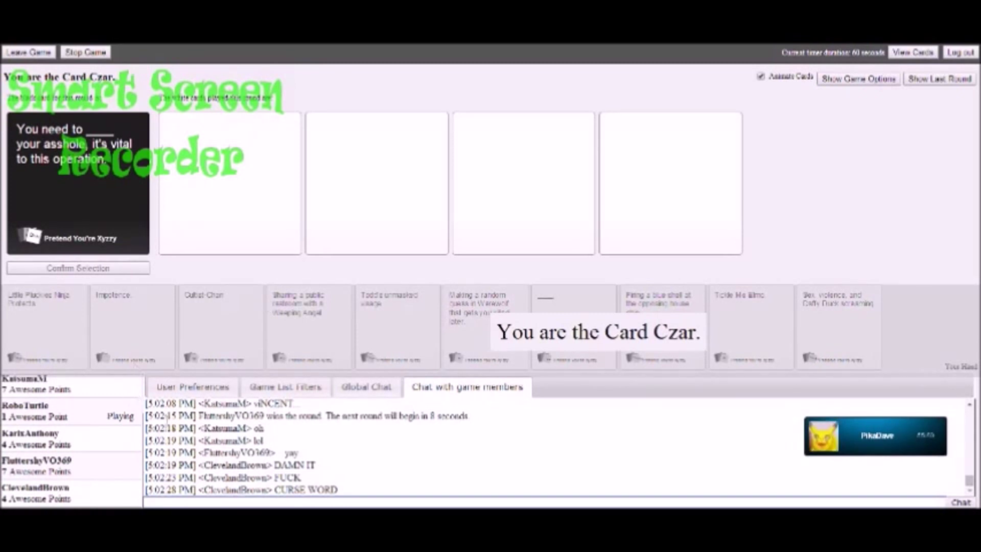
scroll(121, 436, "up", 2)
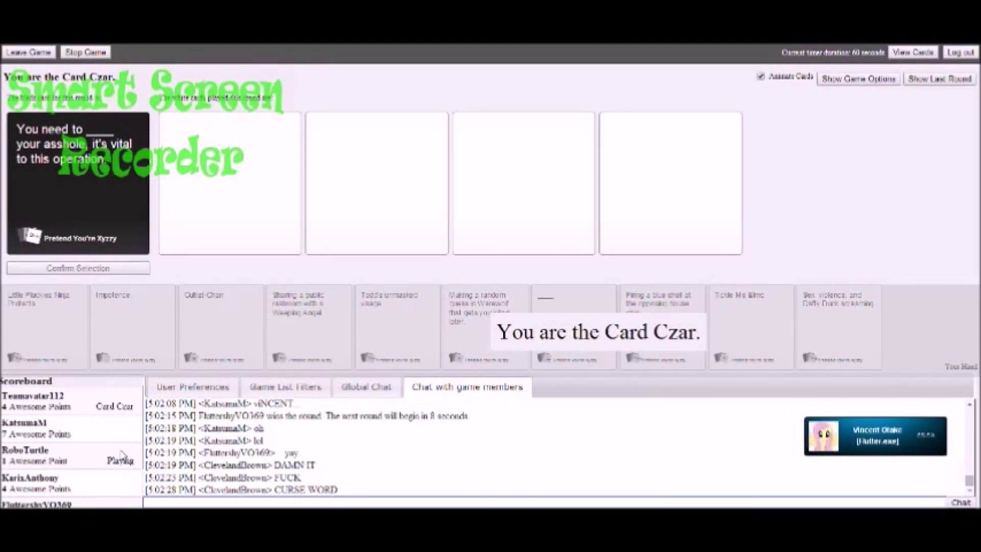
scroll(122, 454, "down", 2)
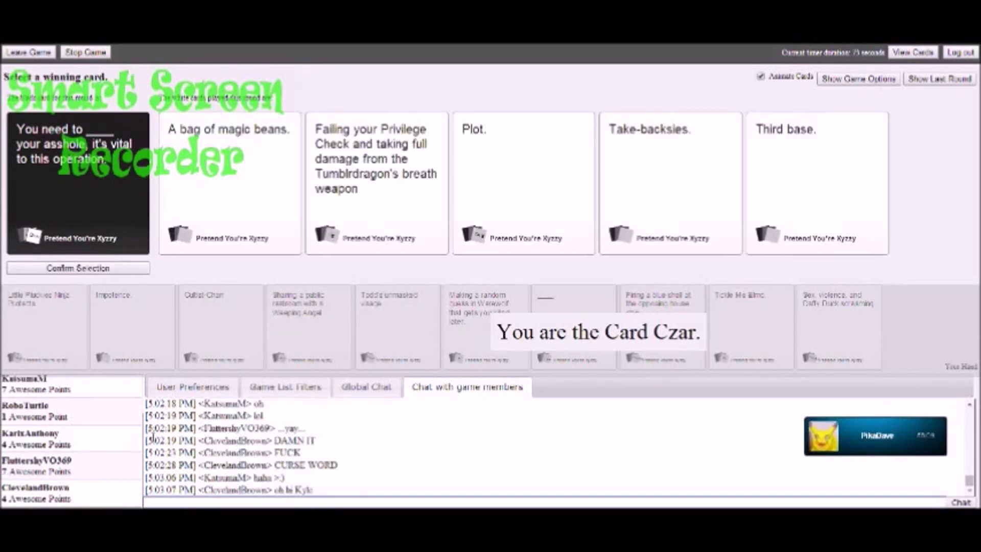
As Card Czar, award the round to 'Take-backsies.'
left_click(738, 209)
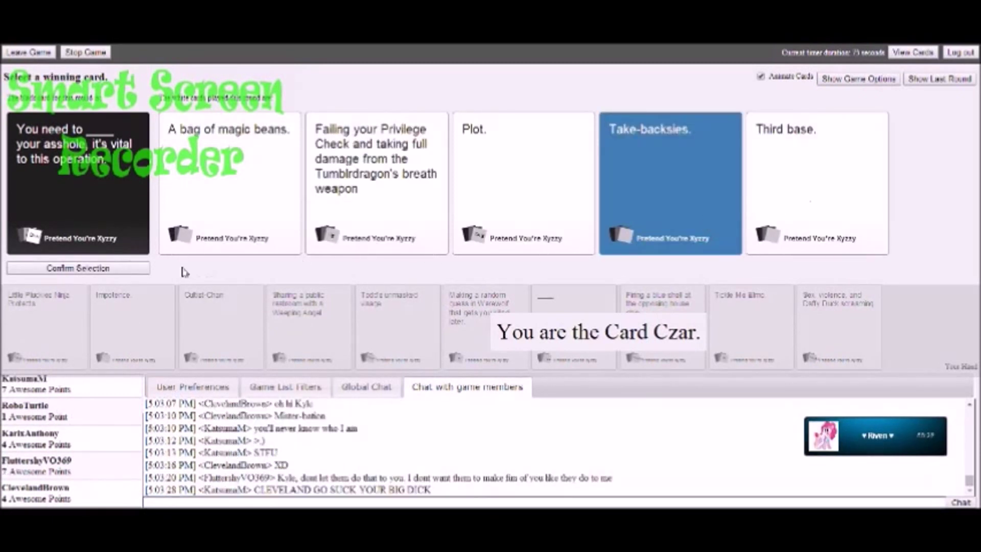
left_click(131, 268)
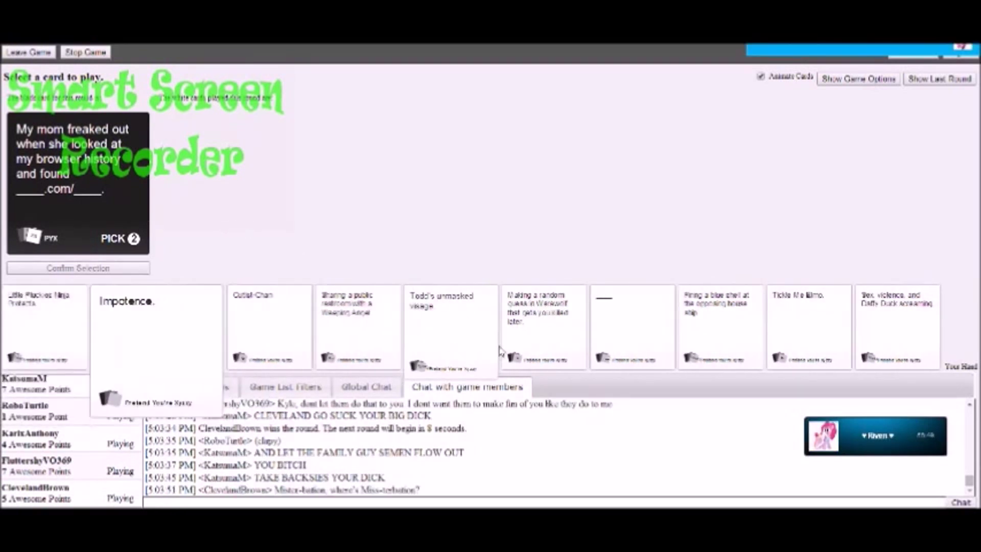
Play 'Tickle Me Elmo.' as the first answer and pick a blank card for the second
left_click(799, 332)
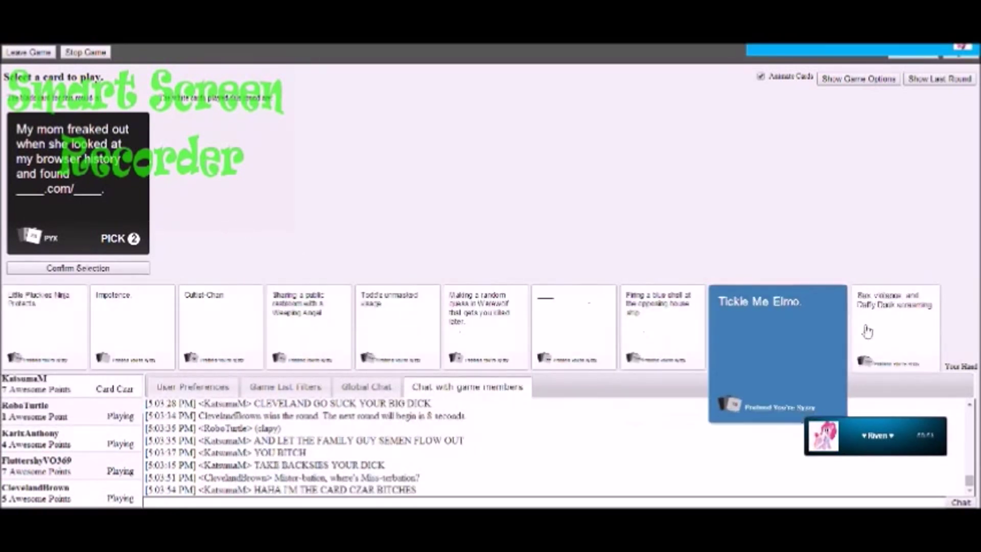
left_click(118, 270)
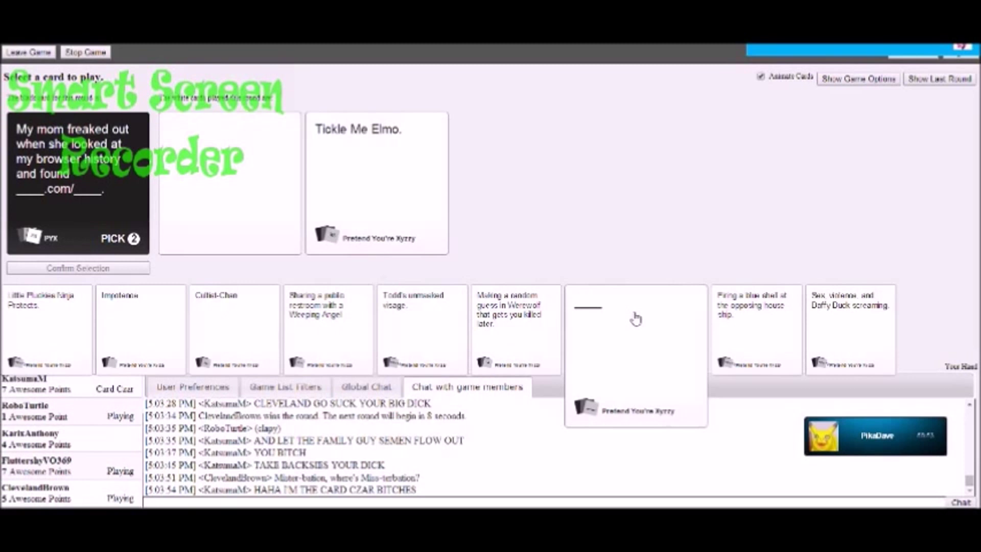
left_click(634, 321)
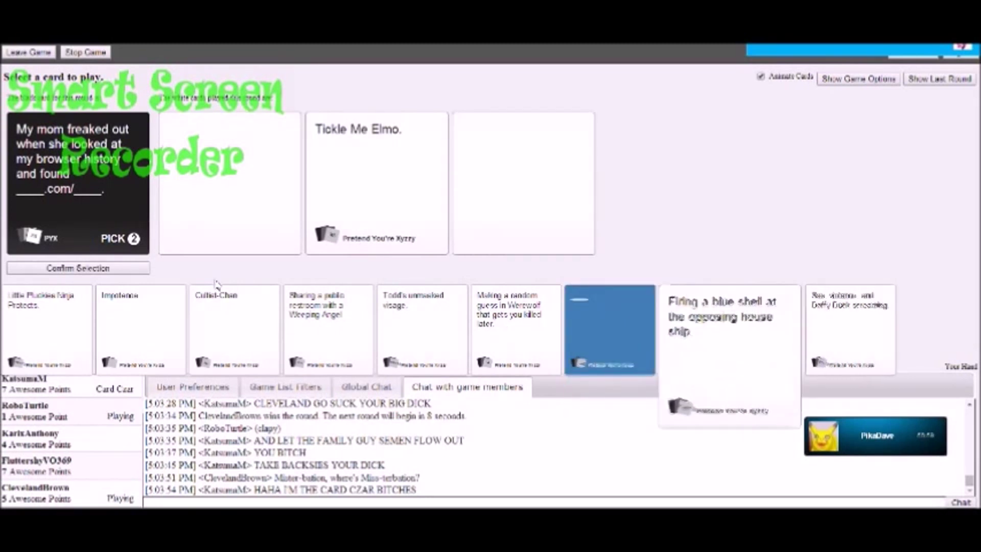
Submit the blank card as 'Vincent's Fluttershy Voice', then play Cultist-Chan next round
left_click(115, 268)
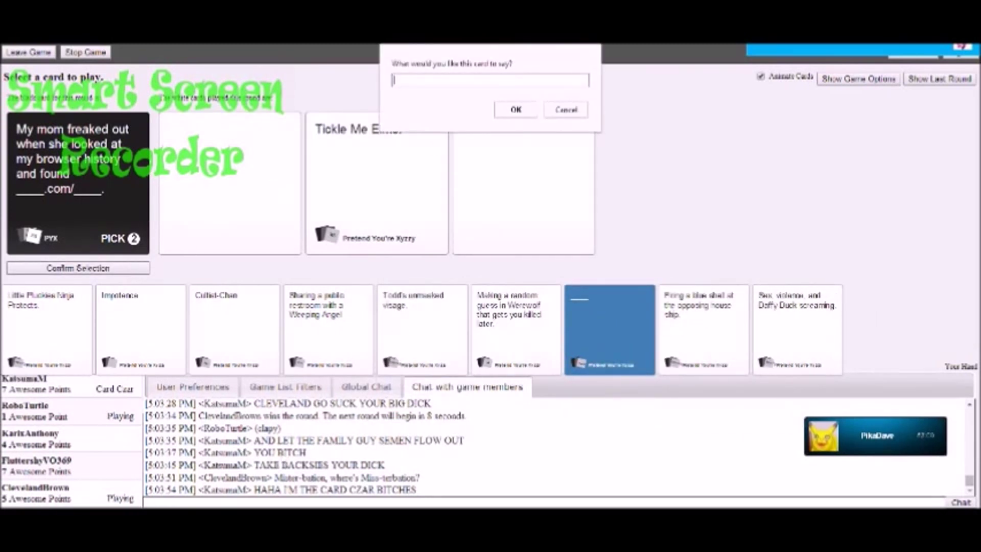
type("Vin")
type("cent's Fl")
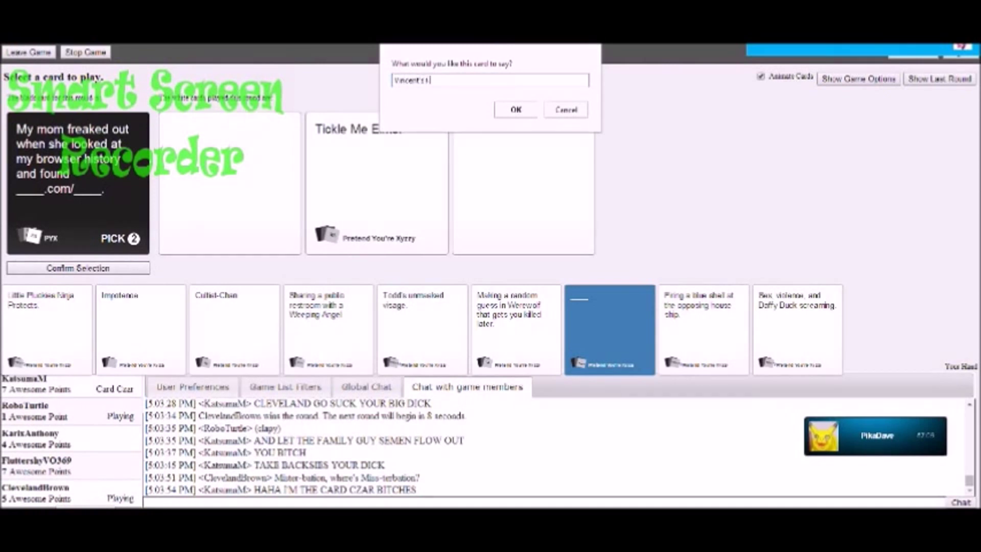
type("utter")
type("shy Voice")
key("Return")
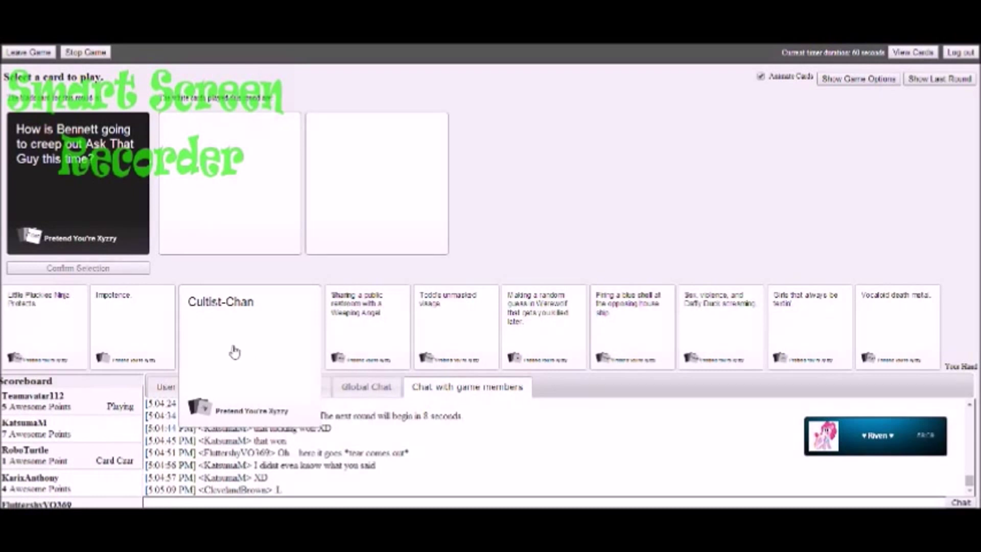
left_click(200, 351)
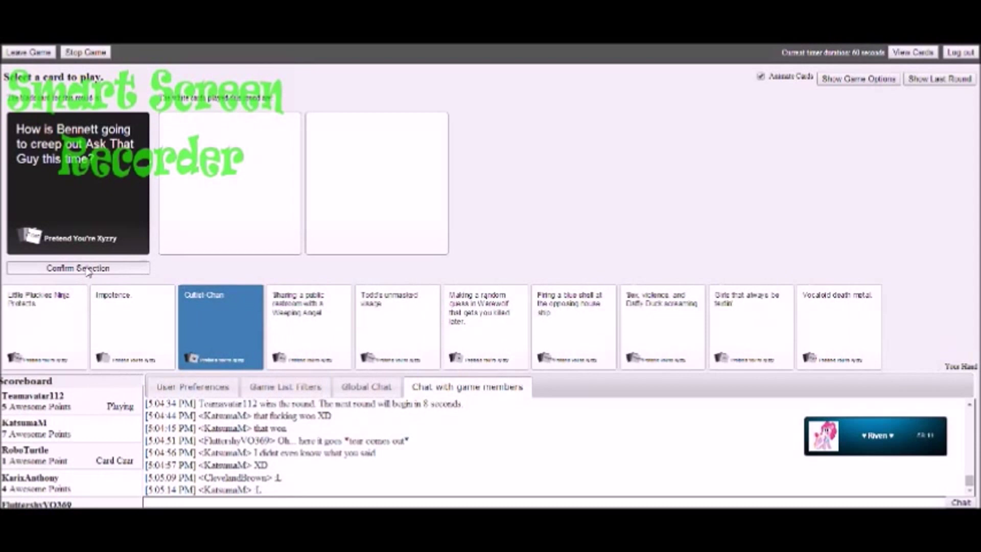
left_click(80, 268)
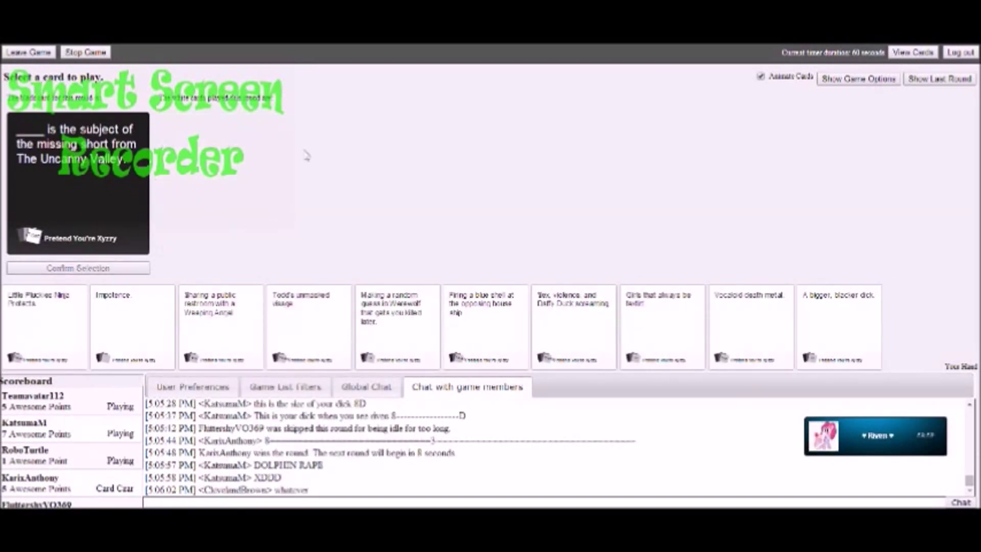
scroll(113, 450, "down", 1)
scroll(113, 450, "up", 2)
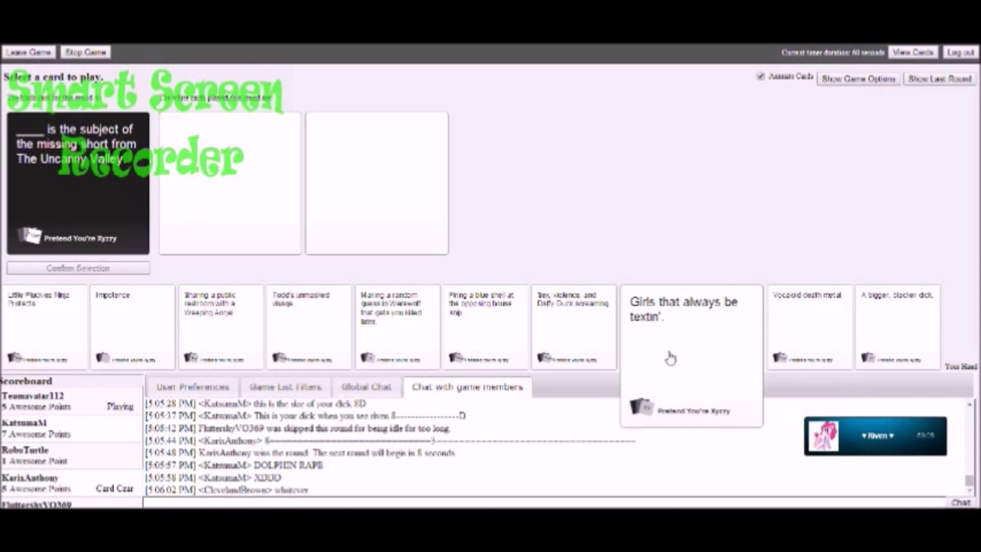
Play 'Girls that always be textin'' as the Uncanny Valley round answer
left_click(678, 356)
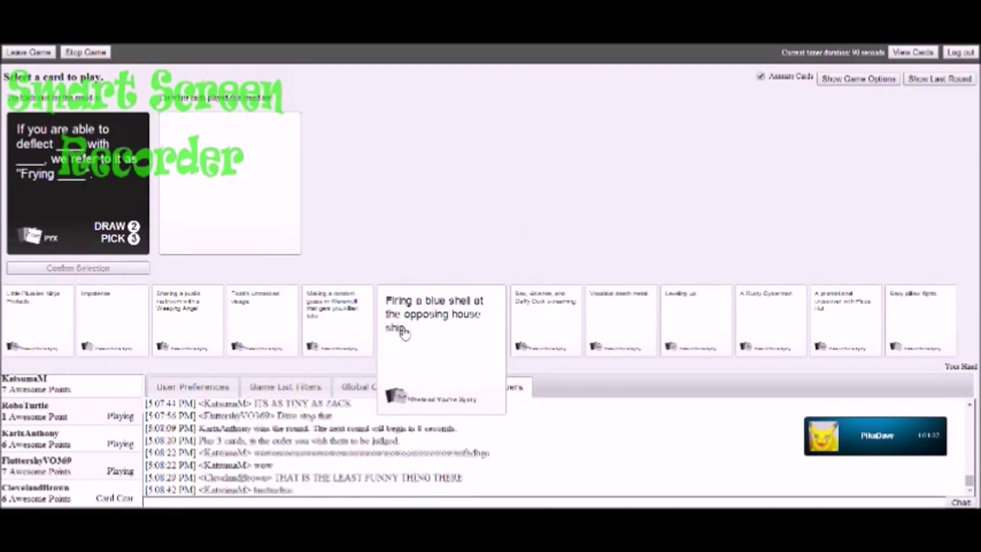
Play Pizza Hut crossover, Leveling up and Sexy pillow fights as the three answers
left_click(843, 326)
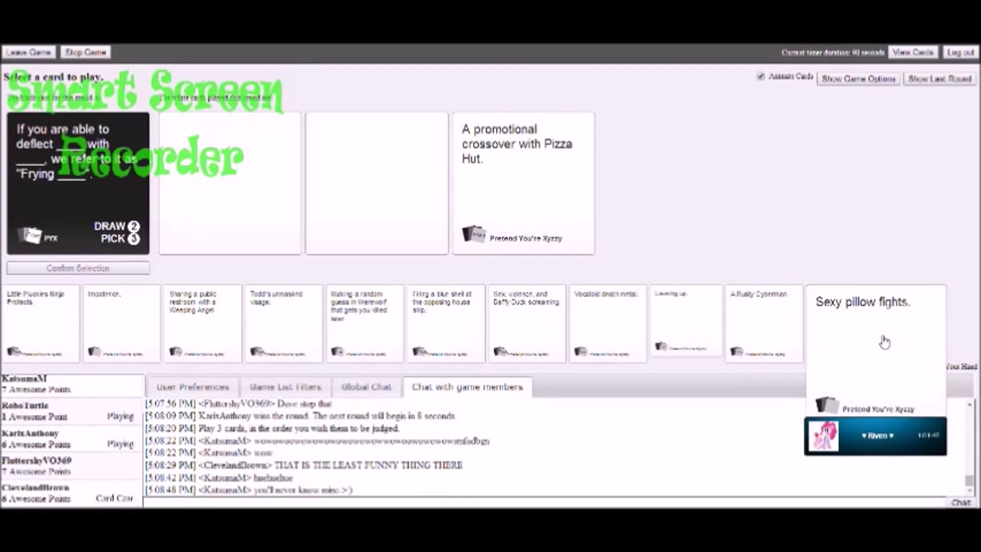
left_click(887, 342)
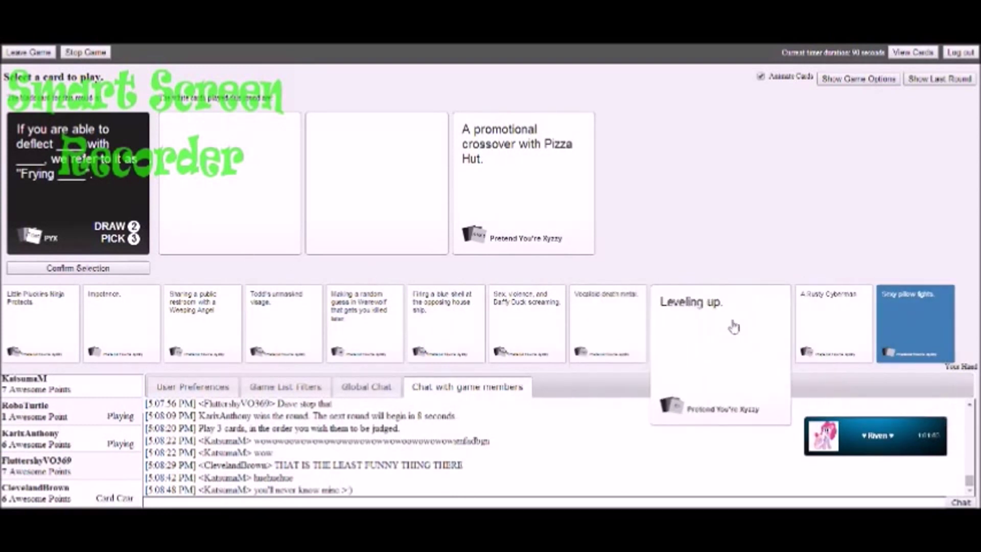
left_click(729, 333)
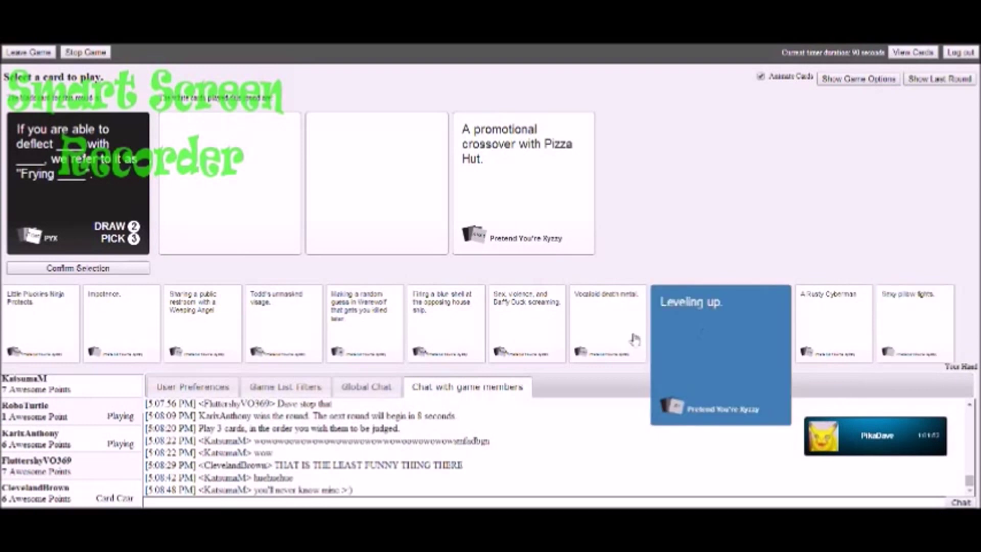
left_click(127, 269)
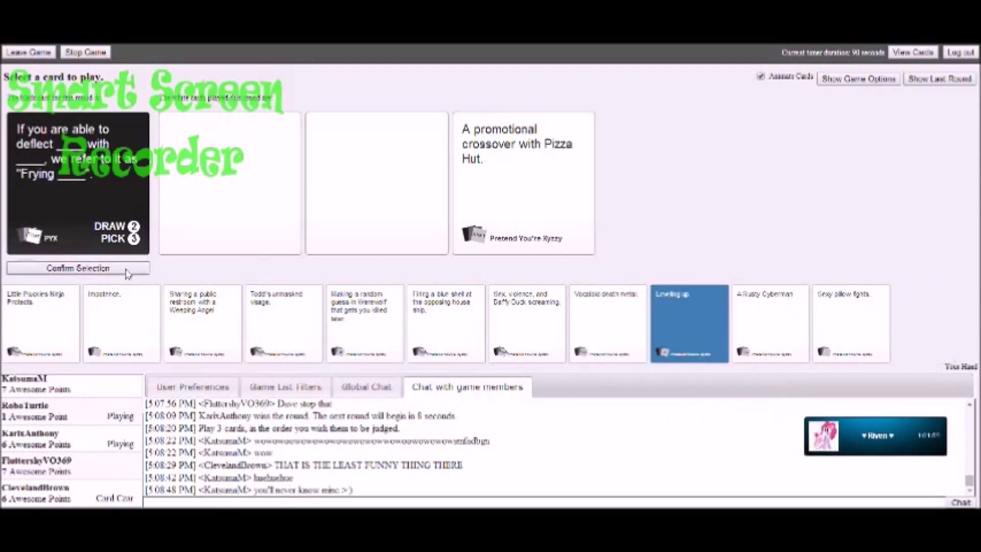
left_click(858, 324)
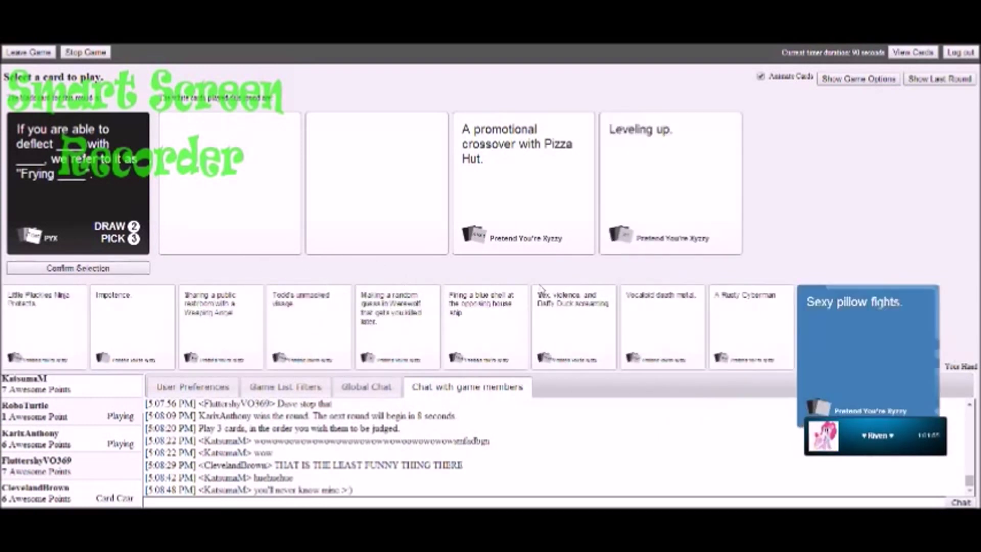
left_click(136, 270)
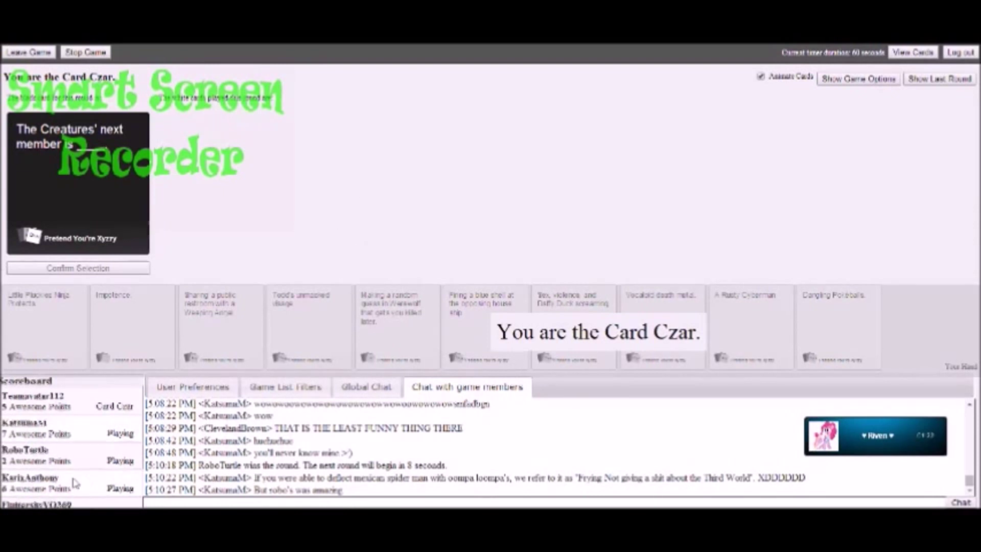
scroll(79, 471, "down", 2)
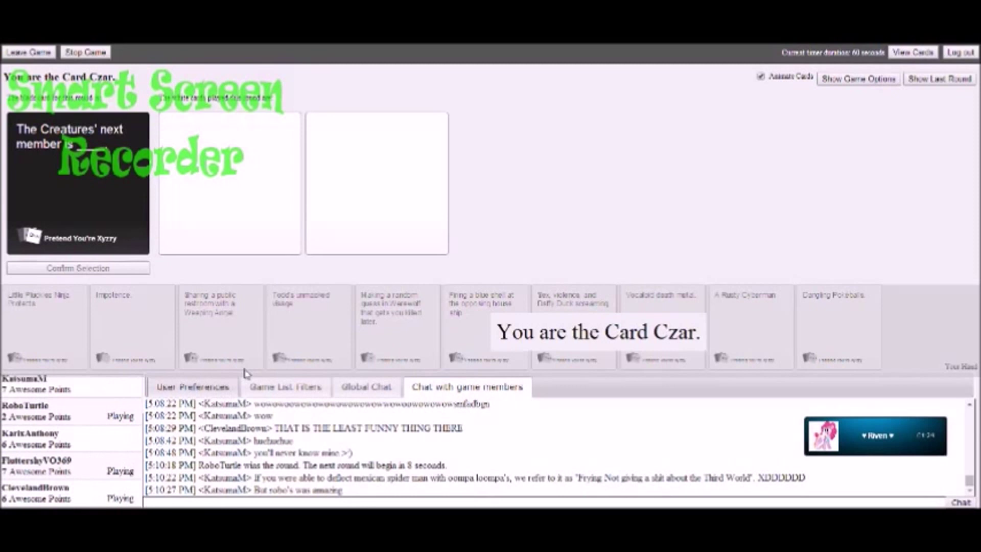
scroll(6, 443, "up", 2)
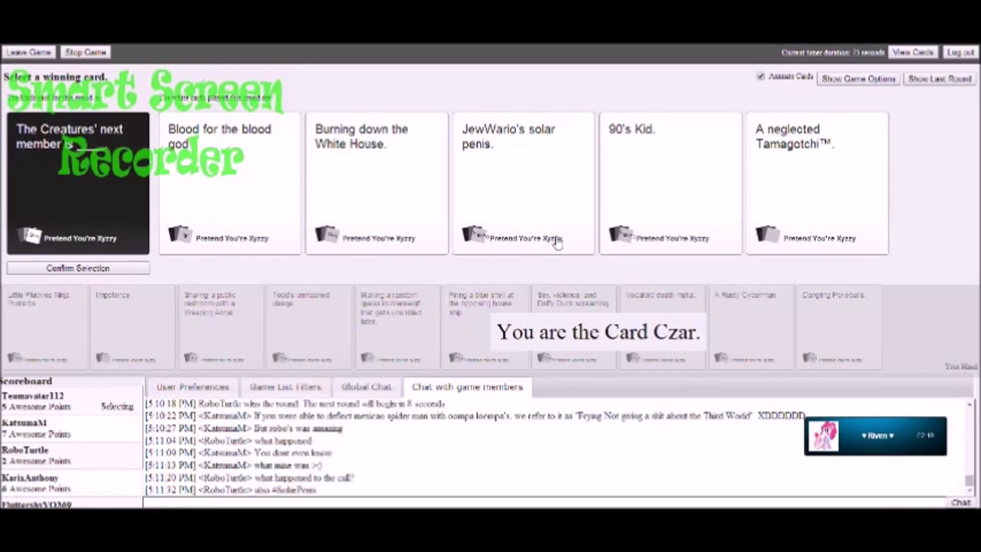
As Card Czar, pick '90's Kid.' as the round's winning answer
left_click(675, 212)
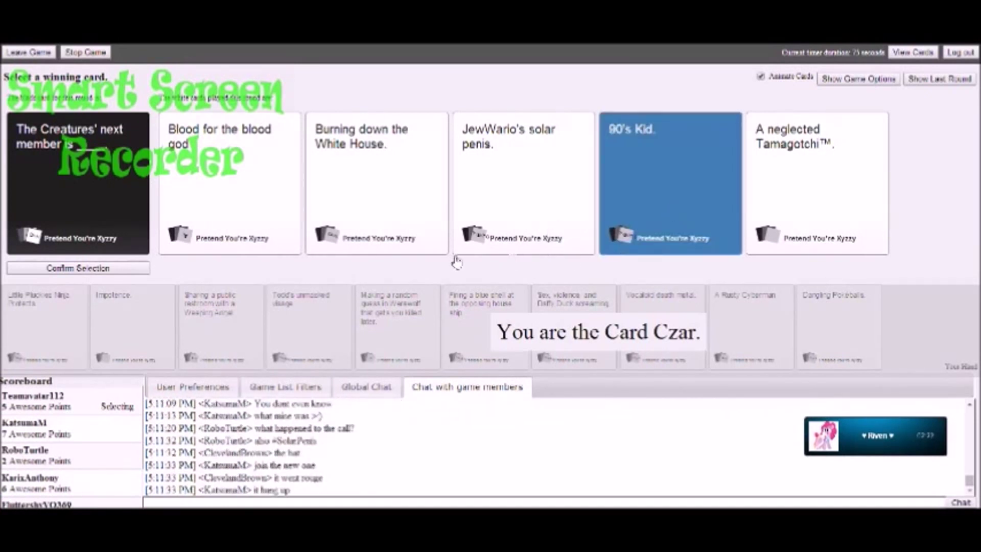
left_click(105, 269)
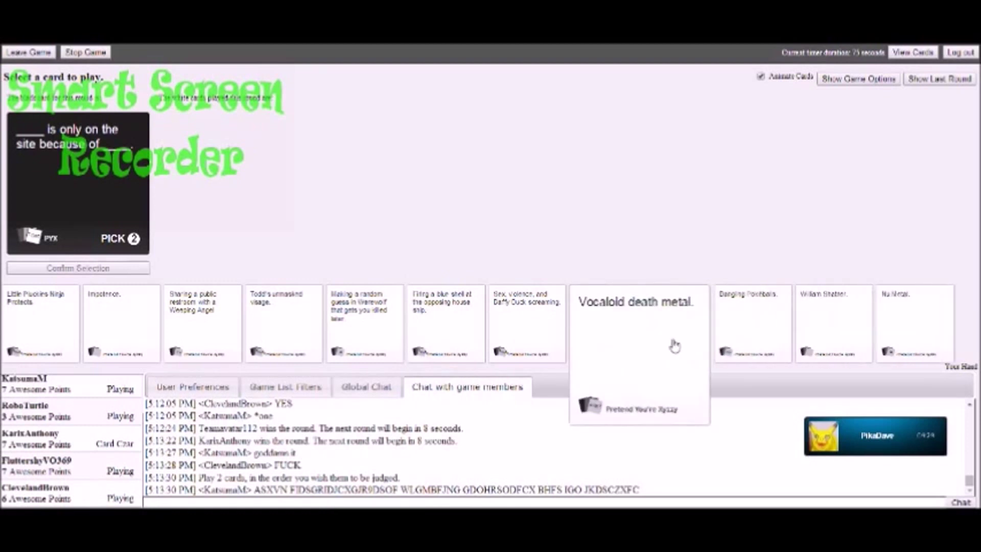
mouse_move(802, 337)
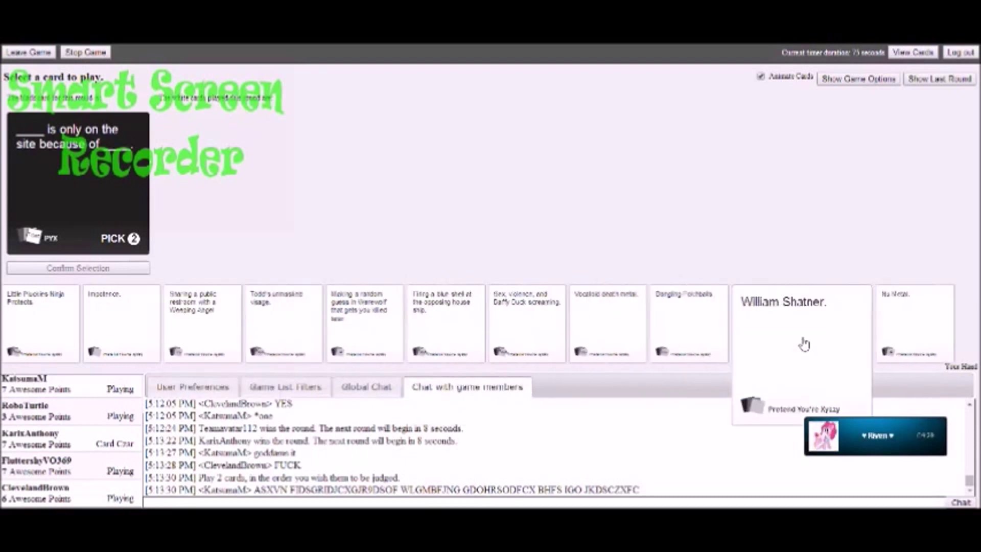
Play 'William Shatner.' and 'Sex, violence, and Daffy Duck screaming.' as the two answers
left_click(804, 344)
left_click(105, 272)
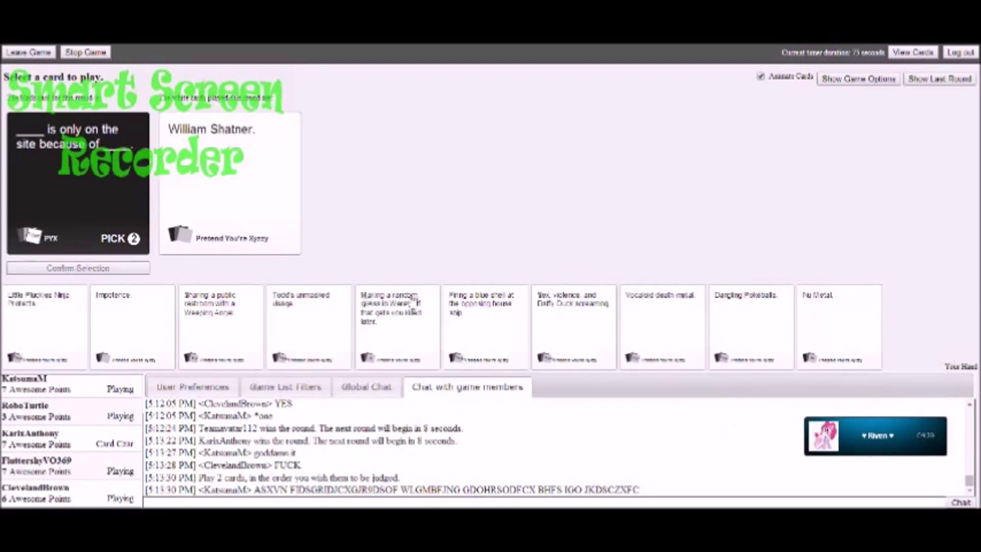
left_click(626, 335)
left_click(92, 268)
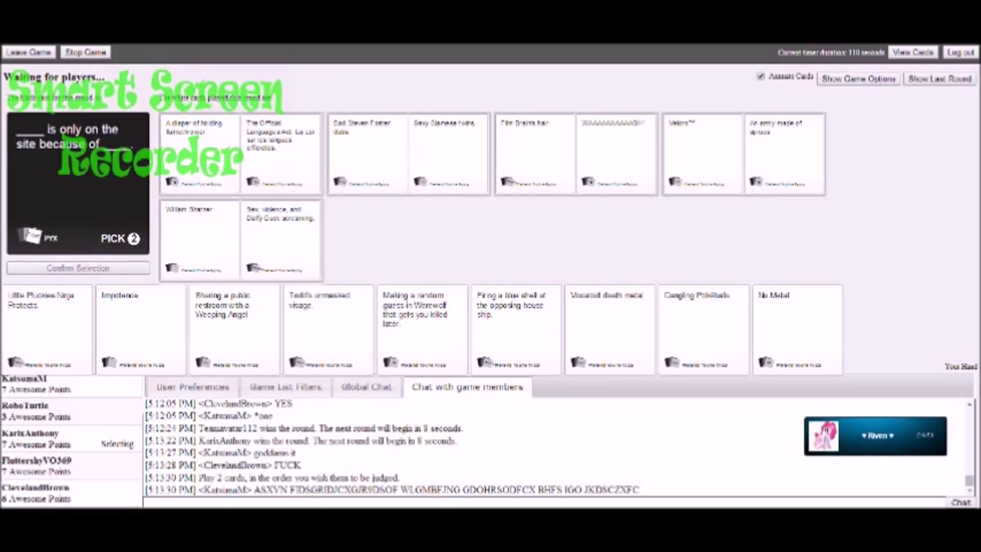
scroll(82, 418, "up", 1)
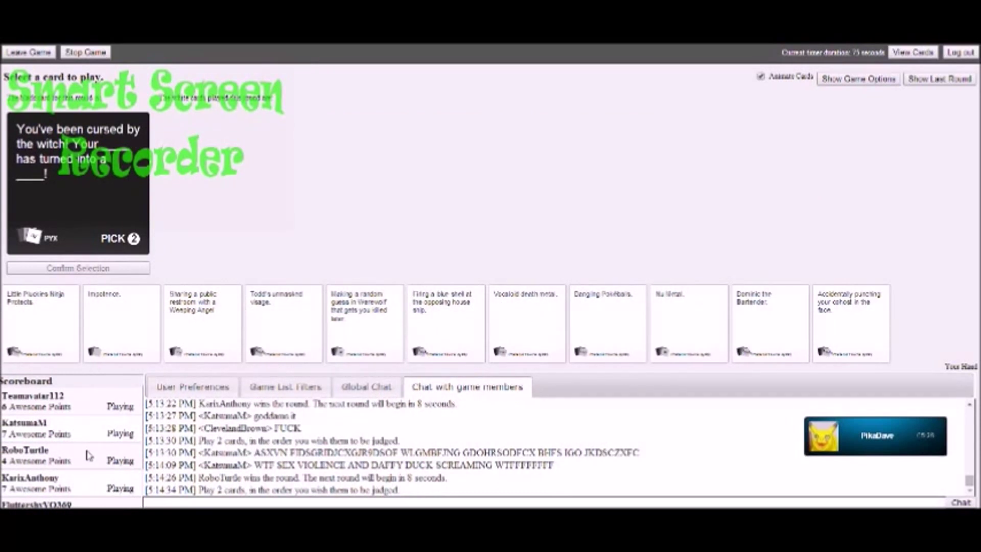
Select the Vocaloid death metal and Nu Metal answer pair in the pick-two round
left_click(526, 326)
left_click(691, 330)
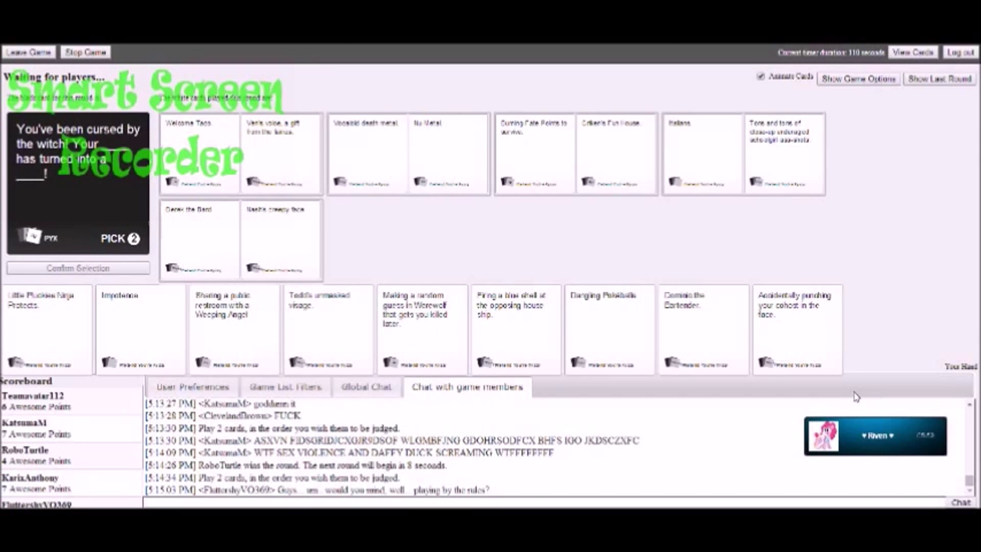
scroll(42, 415, "down", 1)
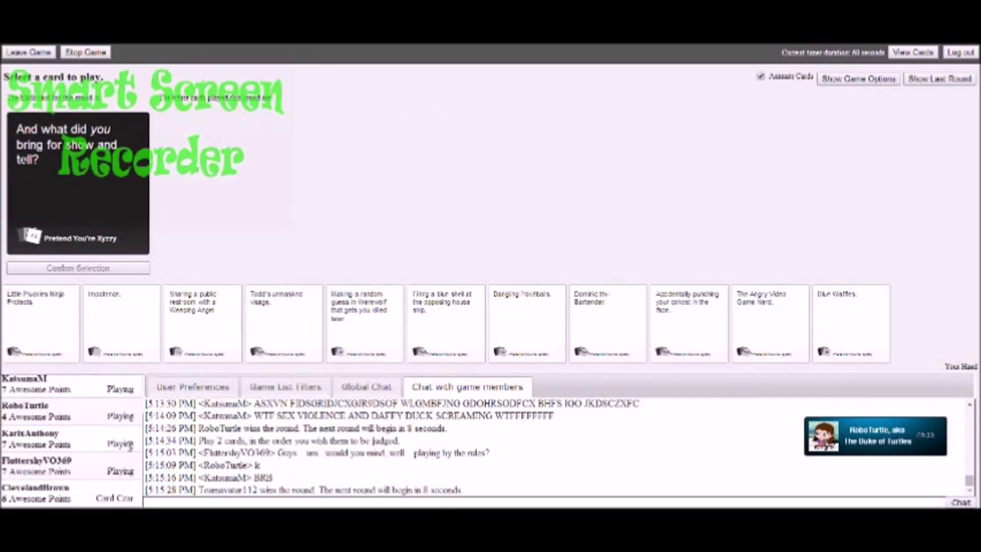
scroll(84, 459, "down", 1)
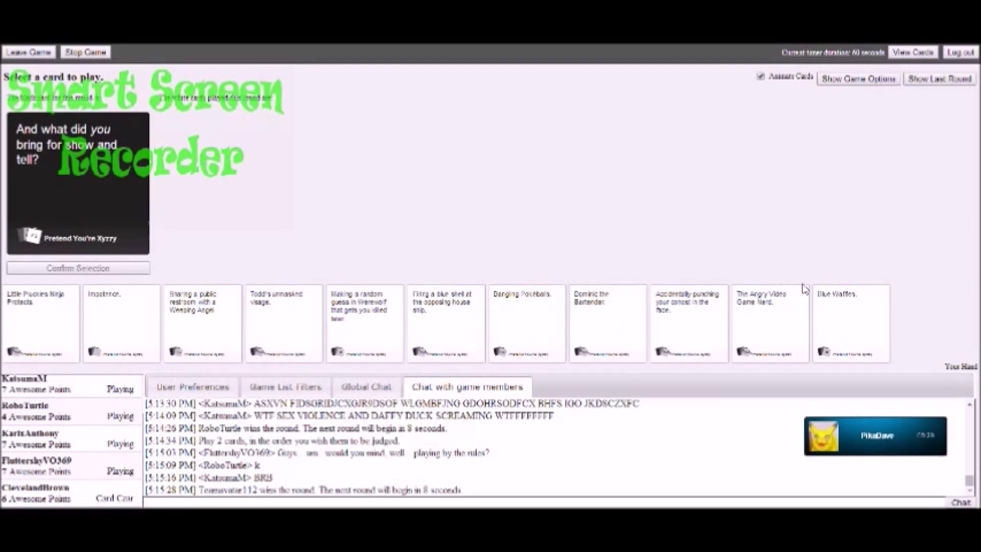
Play the Blue Waffles card as the answer to the show-and-tell prompt
left_click(842, 315)
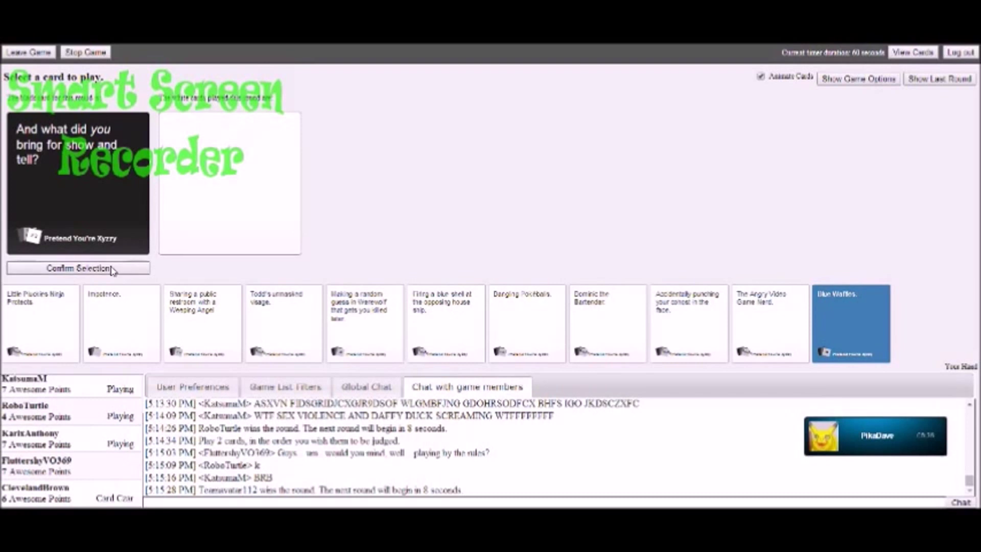
left_click(112, 269)
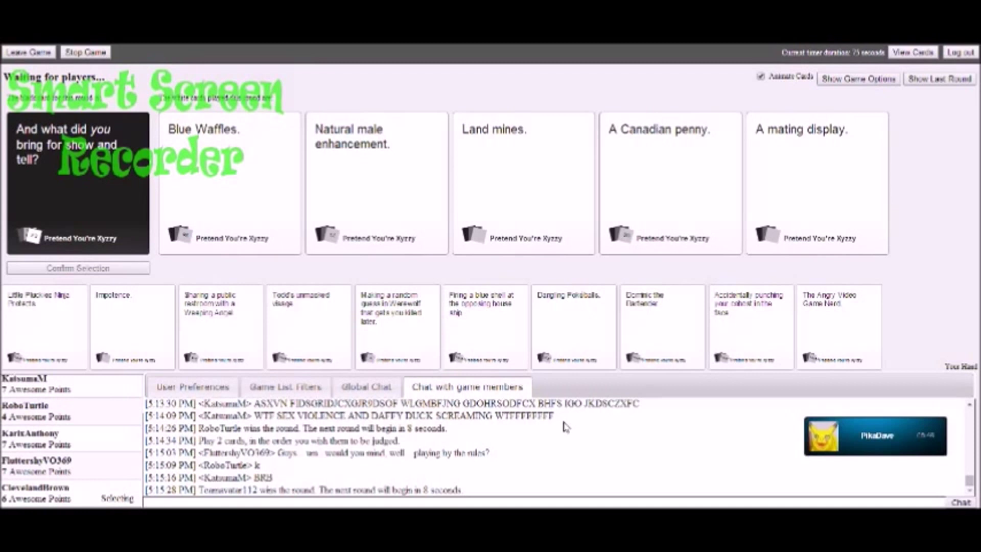
scroll(115, 442, "up", 2)
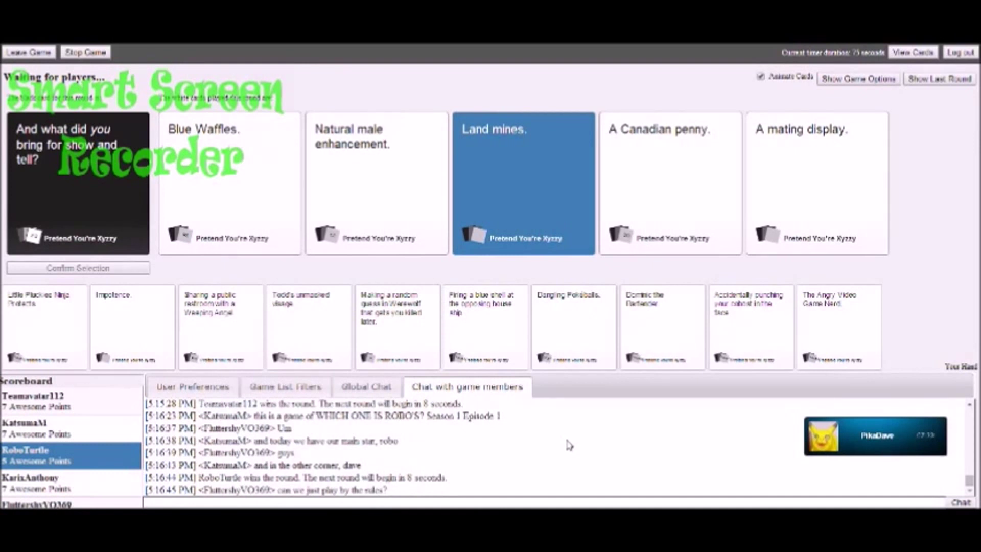
scroll(39, 448, "down", 1)
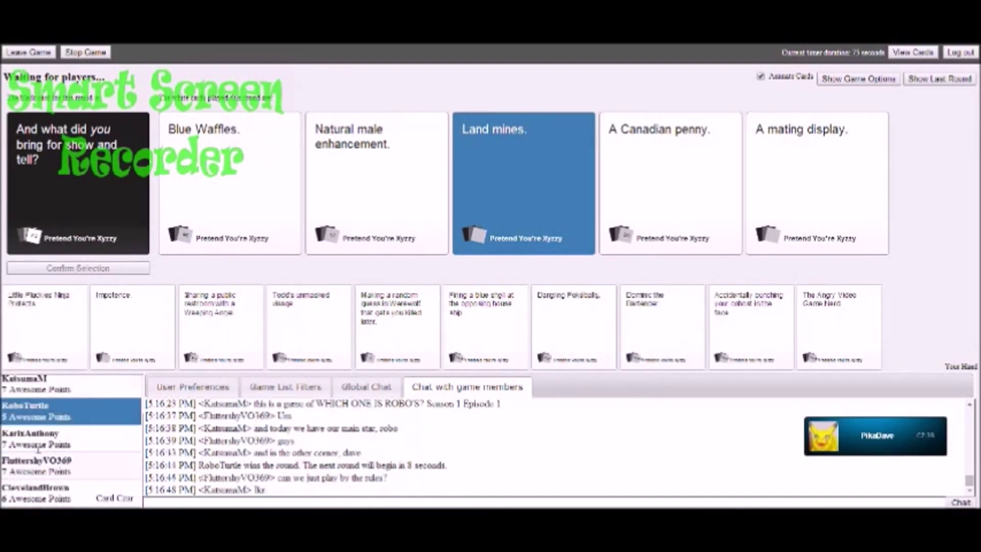
scroll(39, 450, "up", 1)
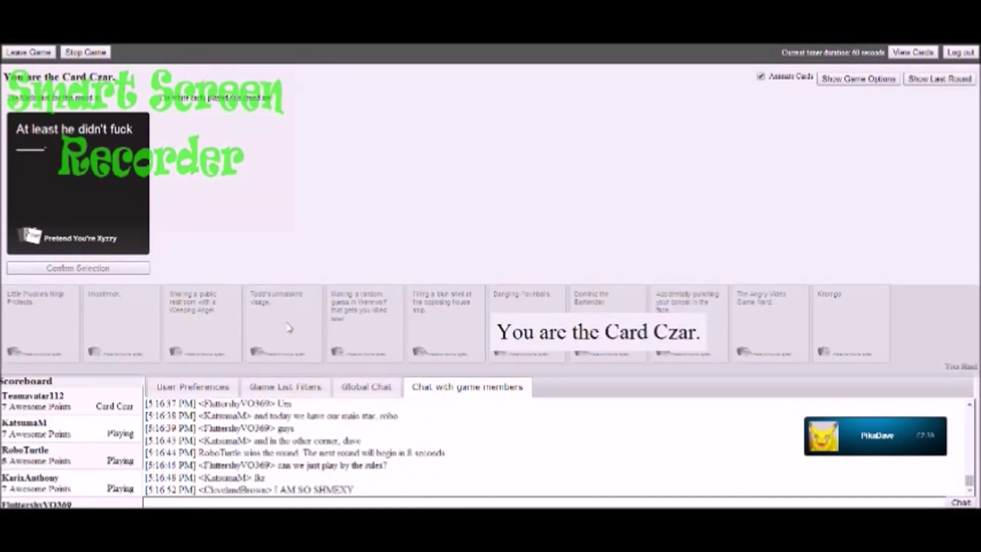
scroll(55, 444, "down", 1)
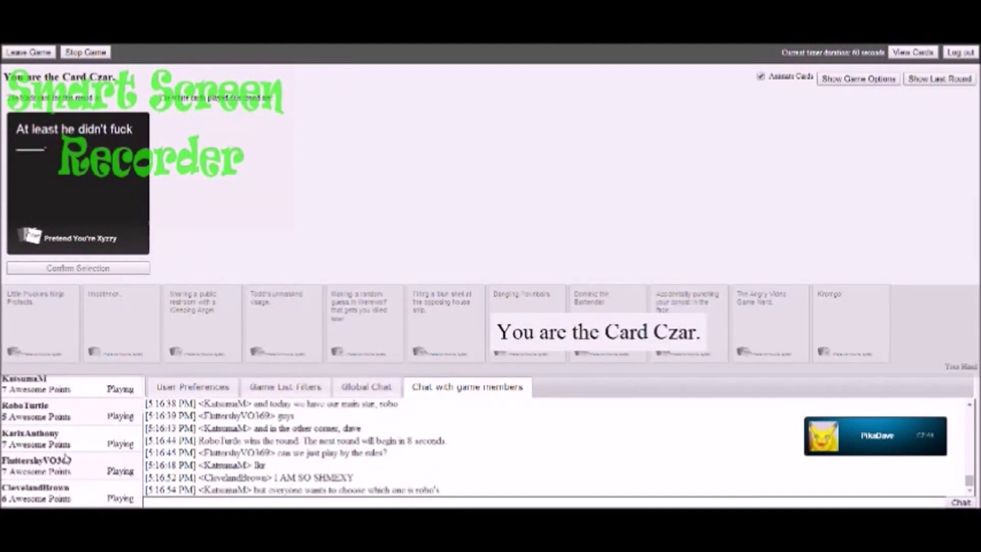
scroll(67, 457, "up", 1)
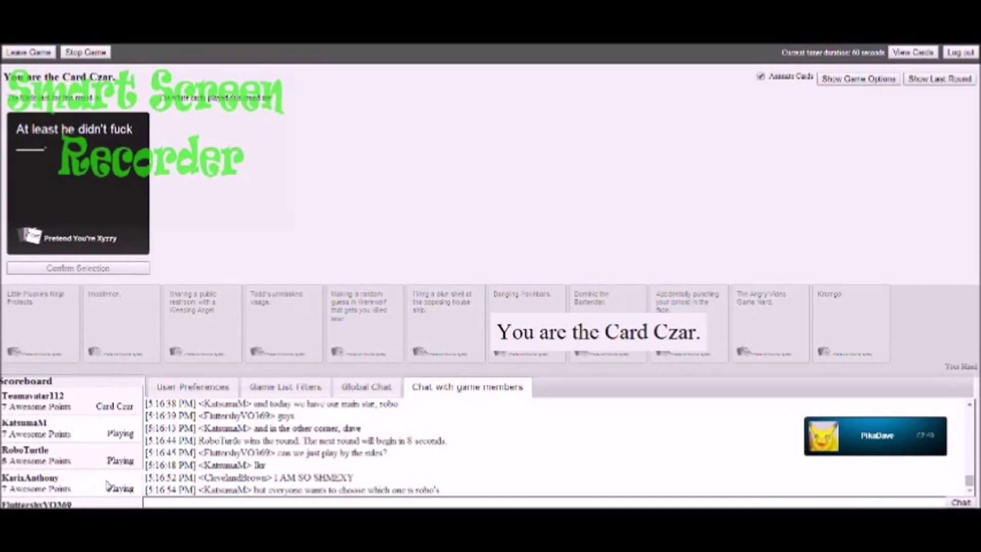
scroll(109, 475, "down", 1)
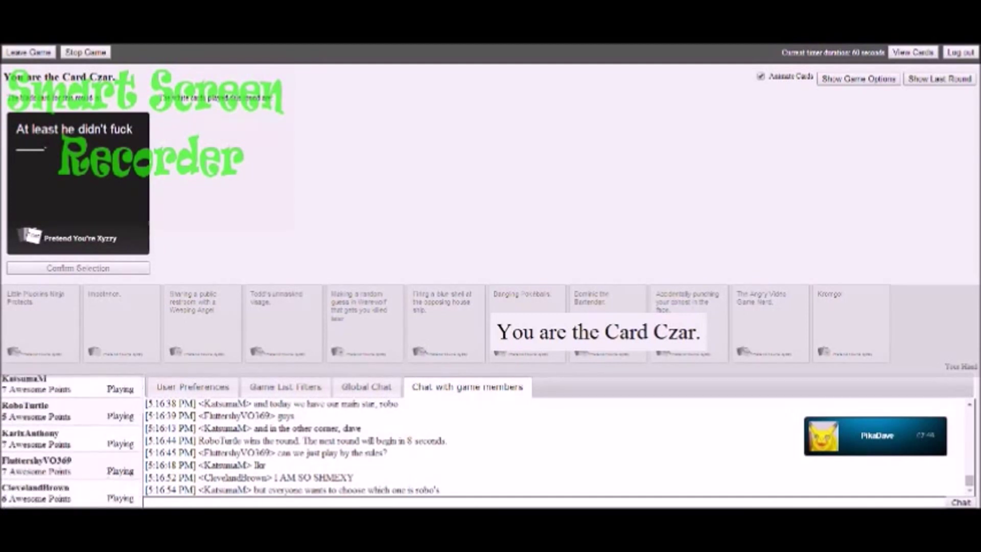
scroll(108, 445, "up", 1)
scroll(107, 445, "down", 1)
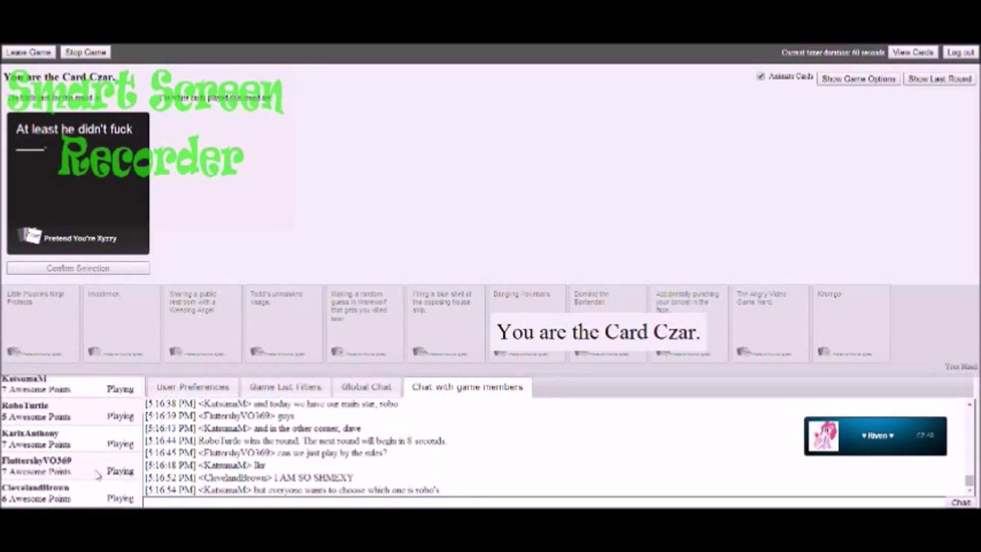
scroll(85, 443, "up", 1)
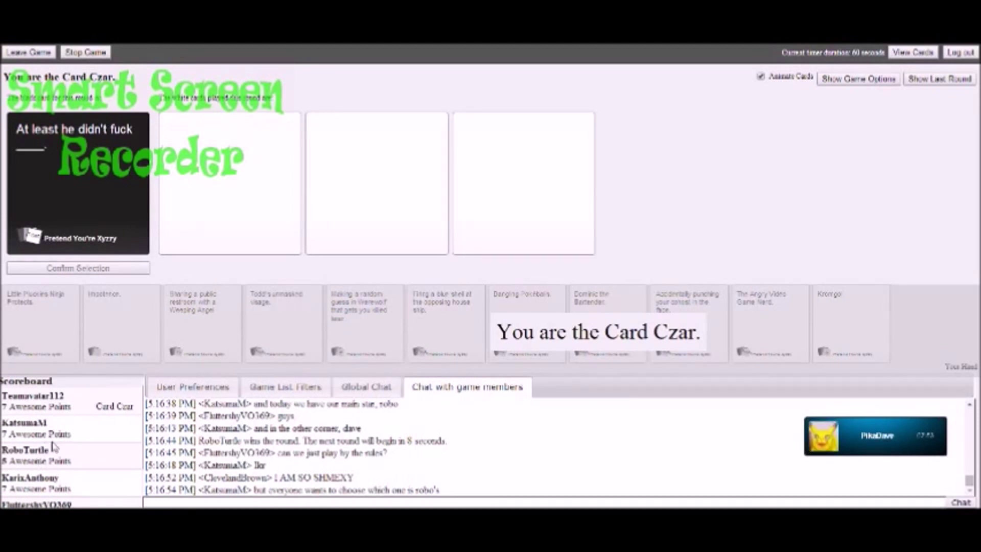
scroll(54, 445, "down", 1)
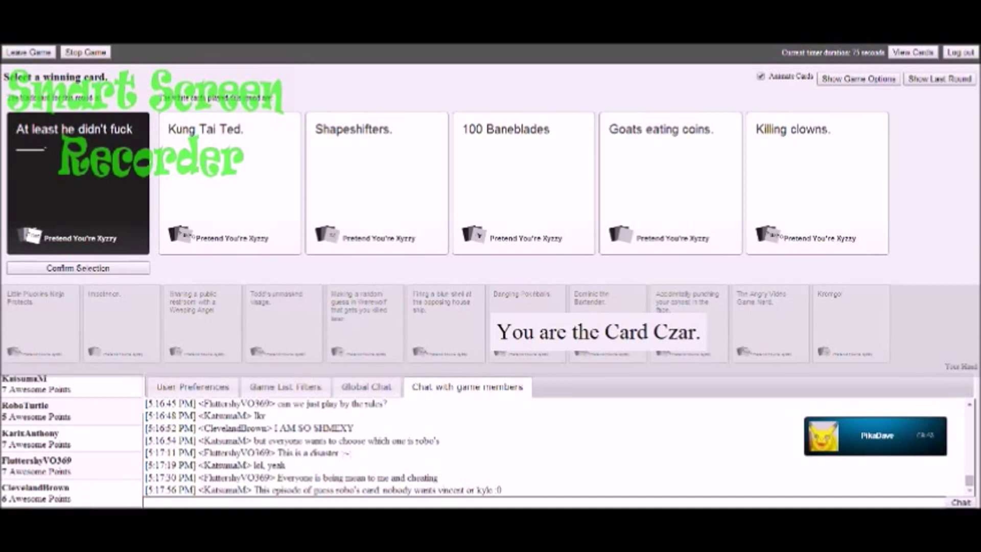
type("i")
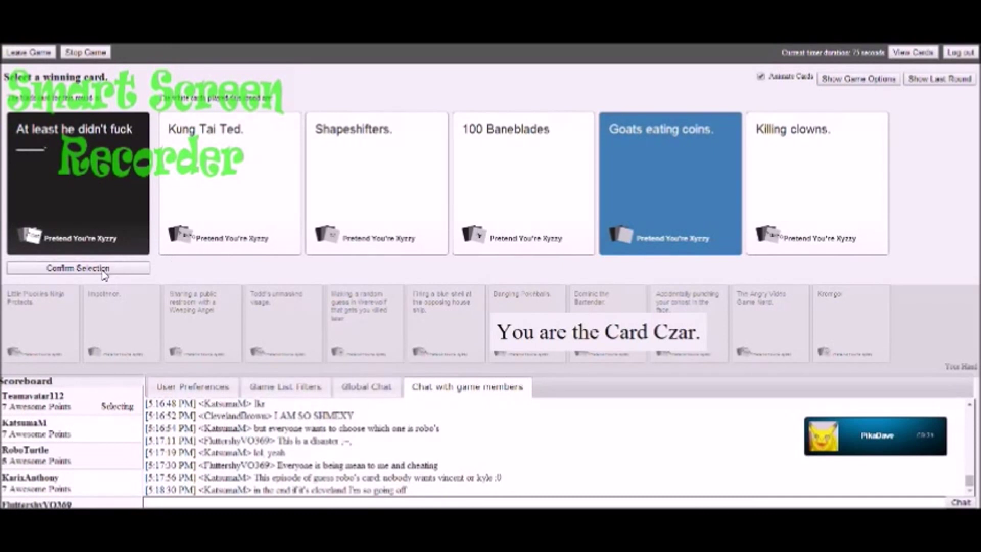
Pick Goats eating coins as the winning answer for the final round
left_click(99, 270)
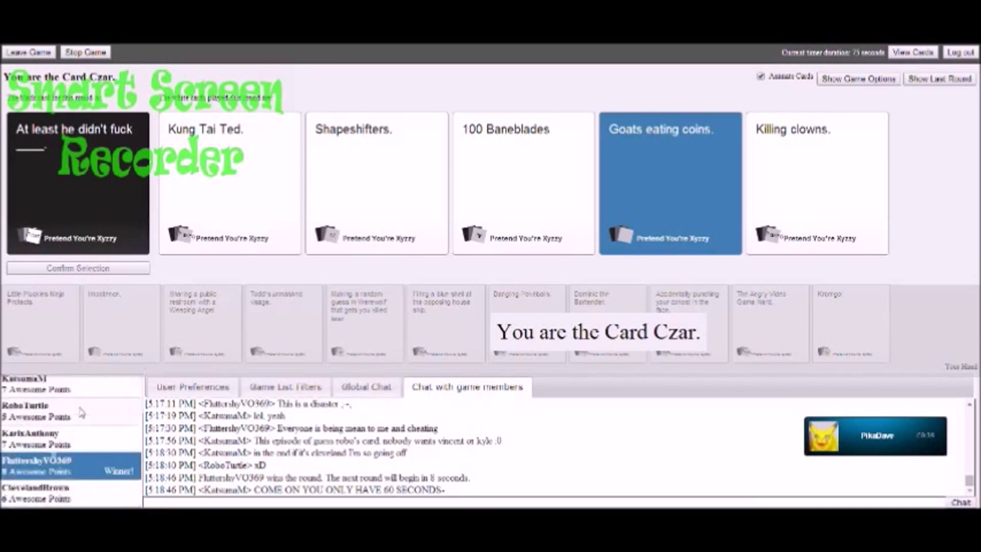
scroll(82, 414, "down", 1)
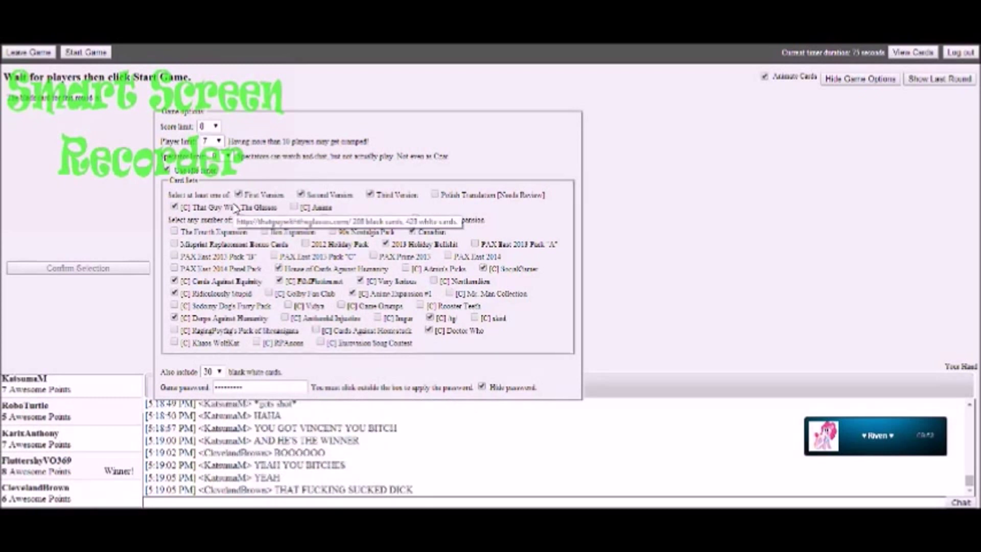
left_click(240, 207)
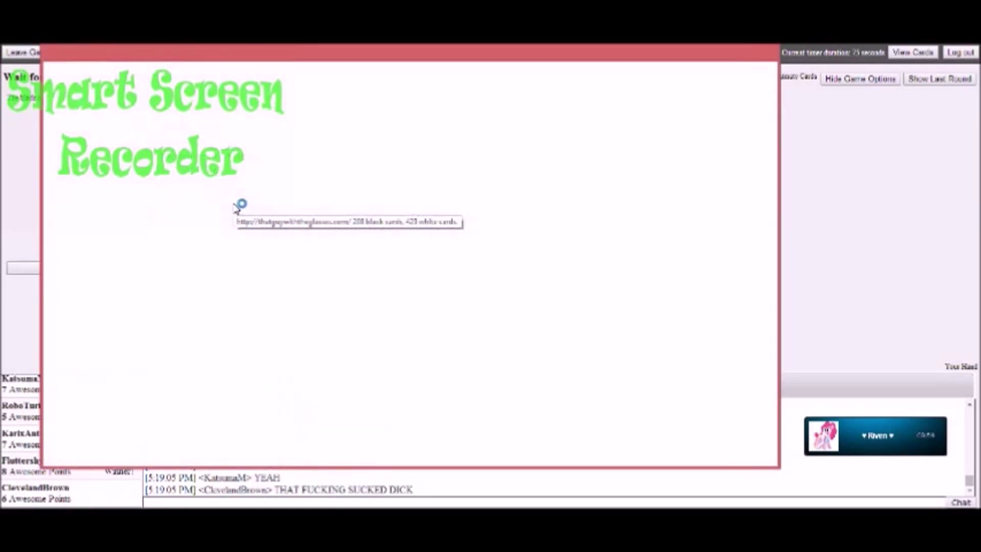
left_click(776, 47)
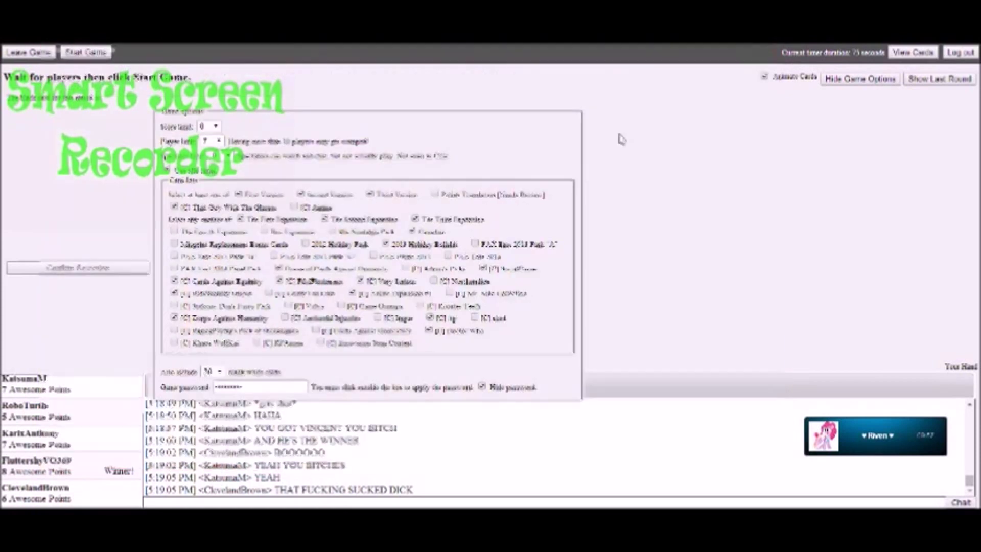